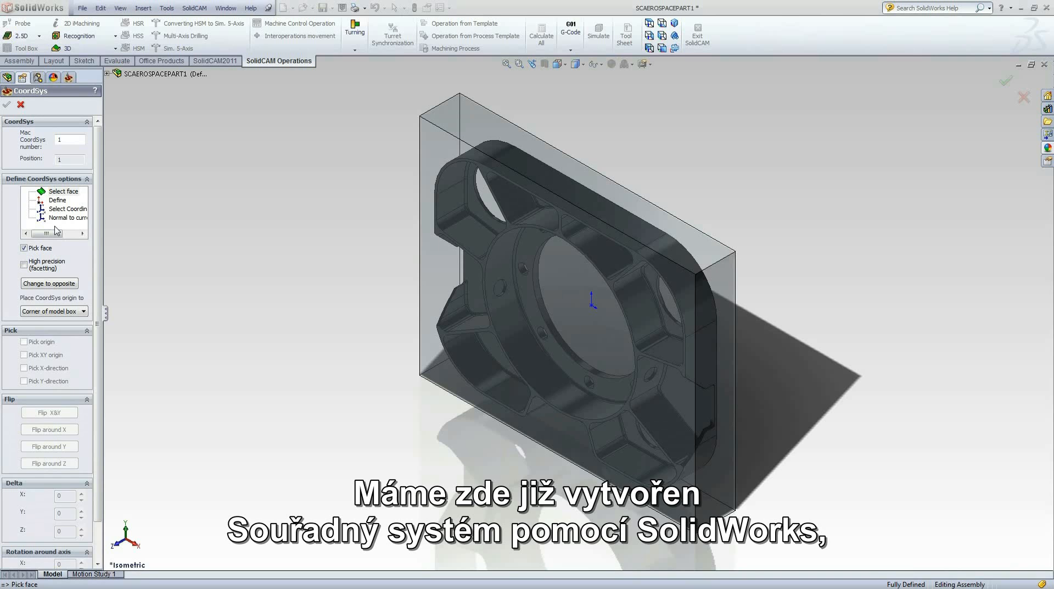
Step: Define machine coordinate system 1 from the model's existing Coordinate System1 and accept the default machining levels
left_click(58, 209)
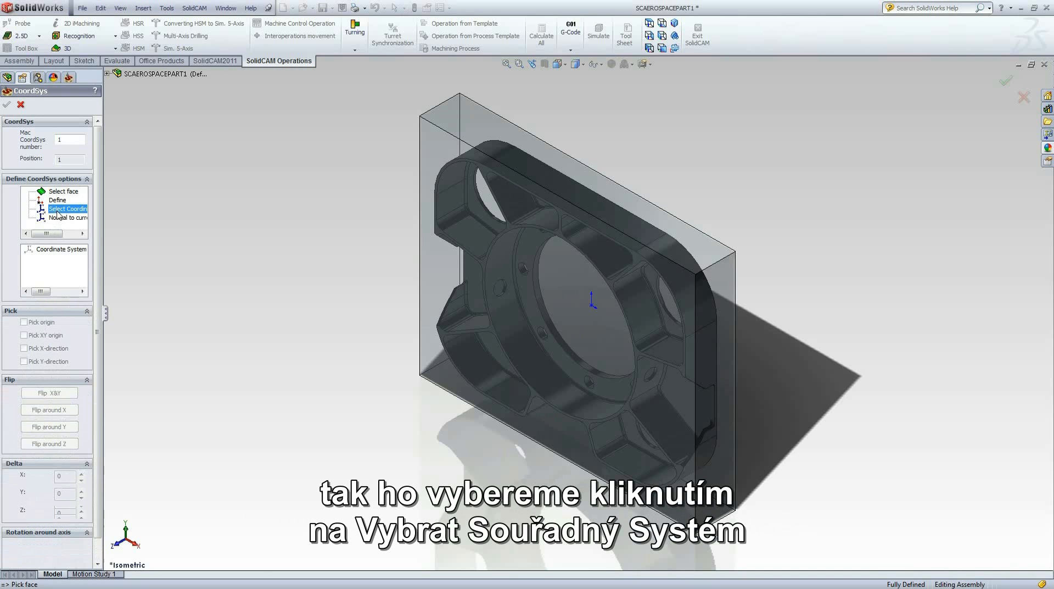
left_click(65, 250)
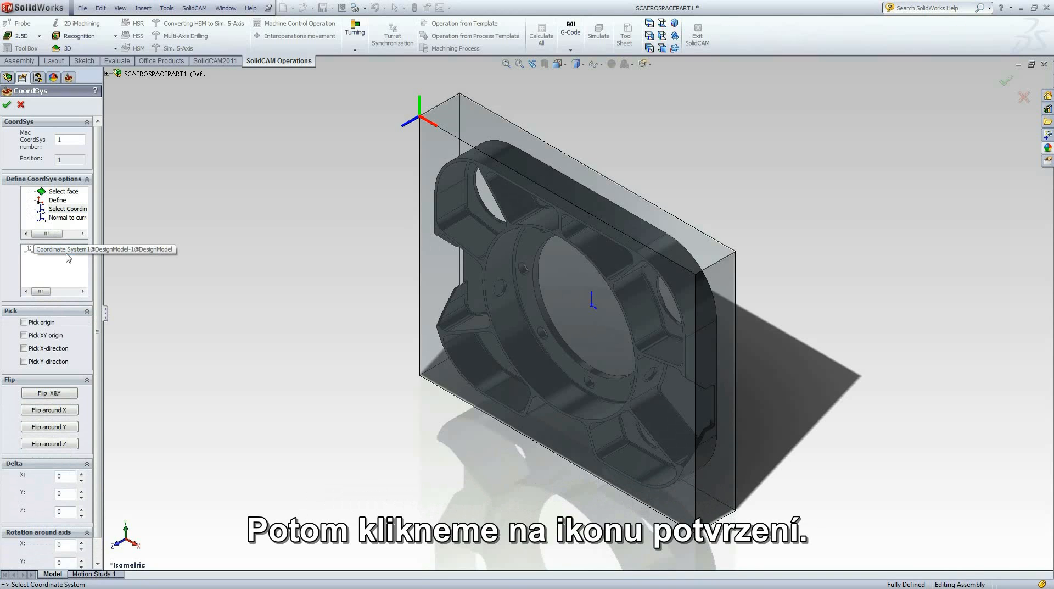
left_click(7, 105)
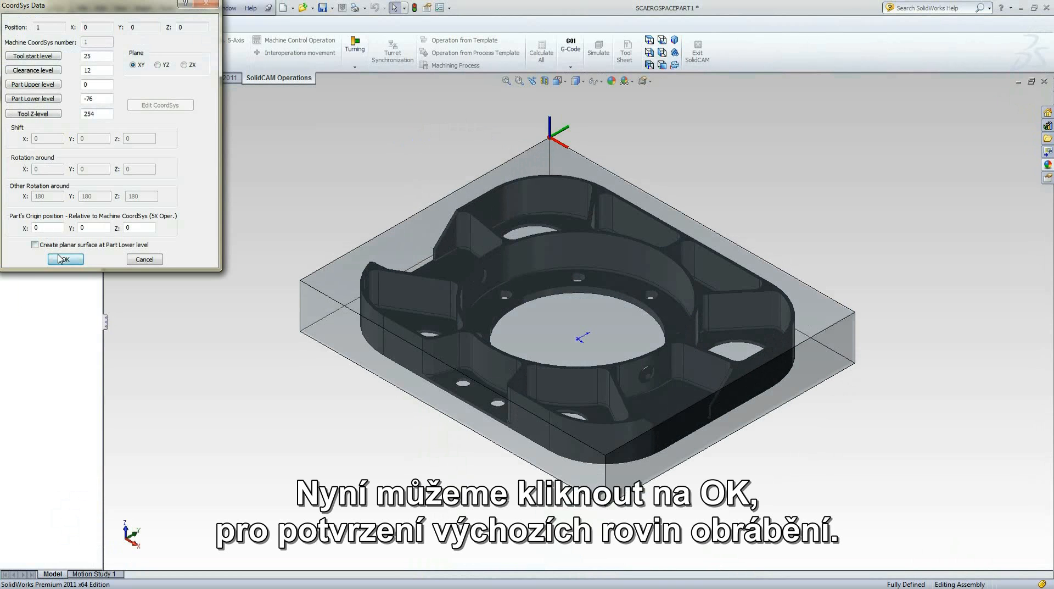
left_click(65, 259)
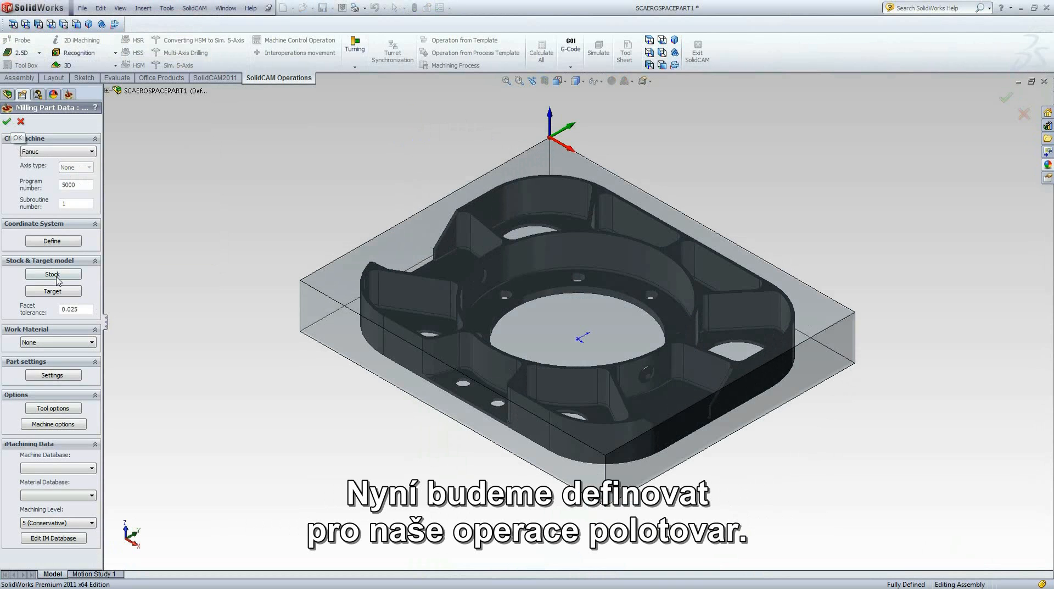
Step: Define the stock as a 3D Model using the transparent block solid around the part
left_click(57, 276)
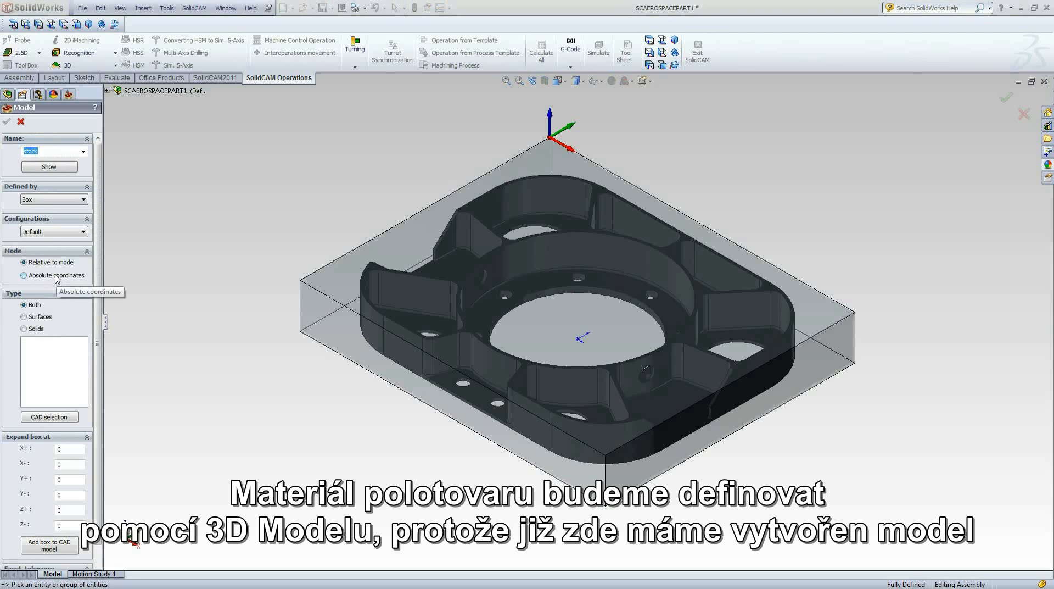
left_click(50, 200)
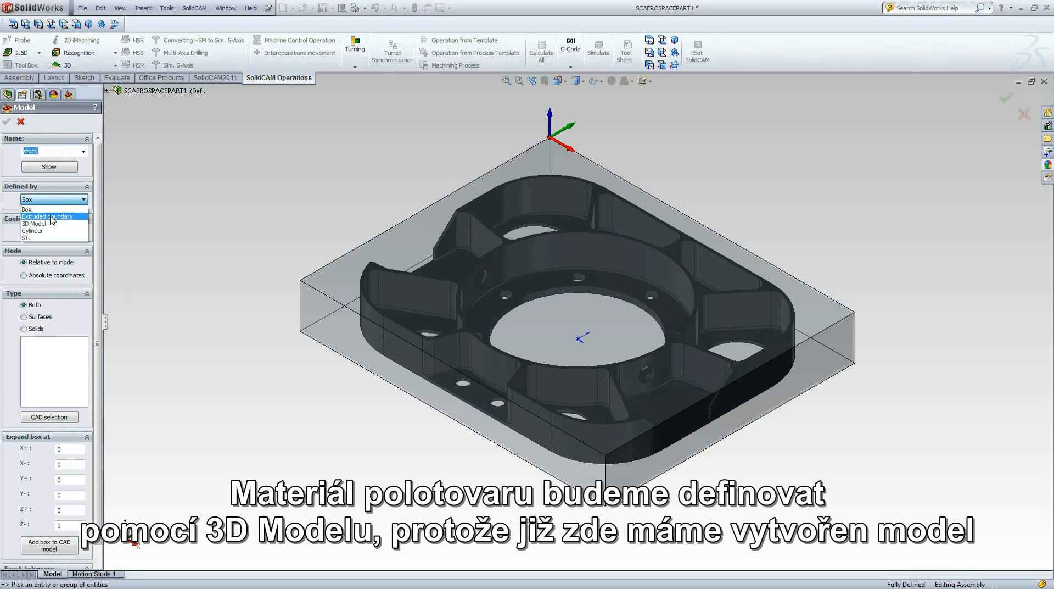
left_click(53, 223)
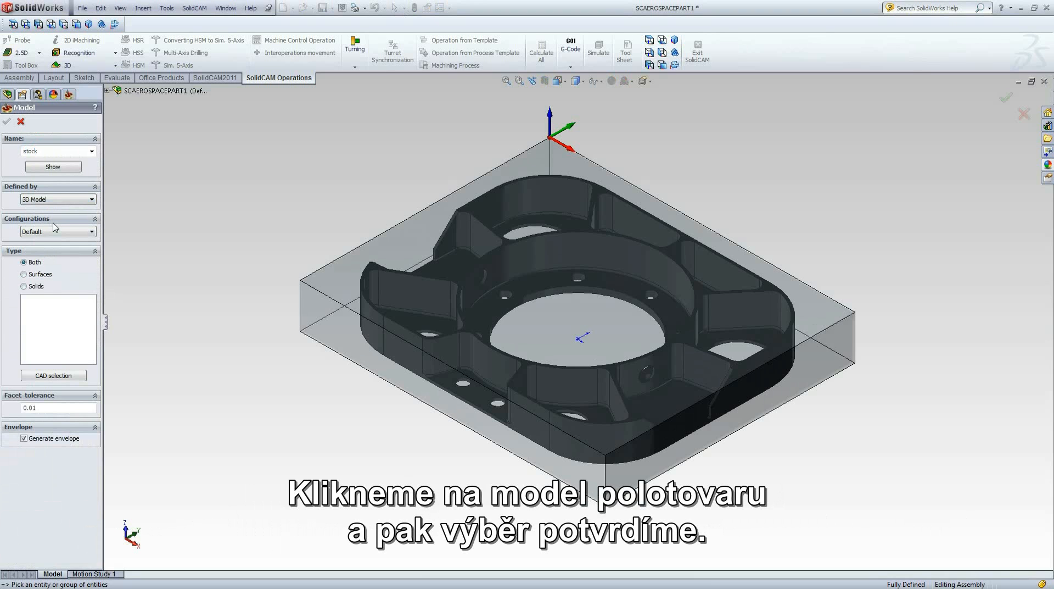
left_click(323, 311)
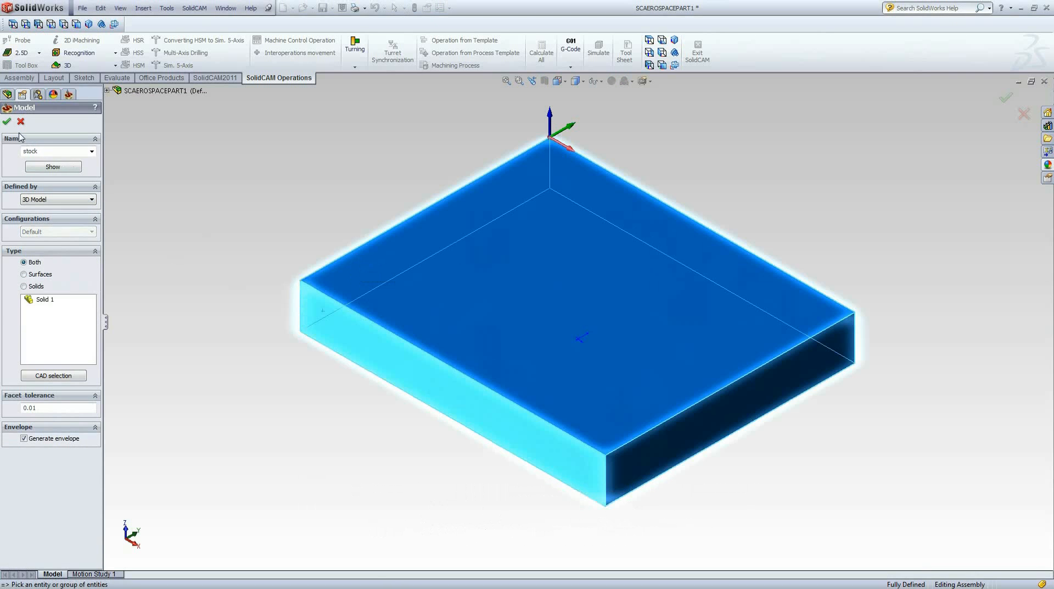
left_click(7, 121)
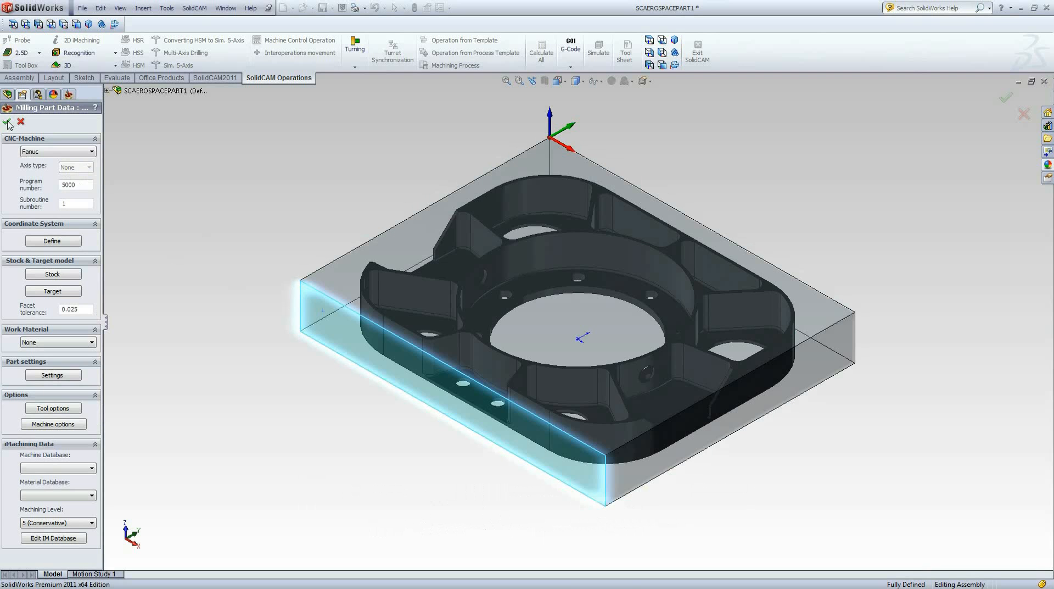
Step: Define the target model from the aerospace part's solid and finish the milling part definition
left_click(60, 291)
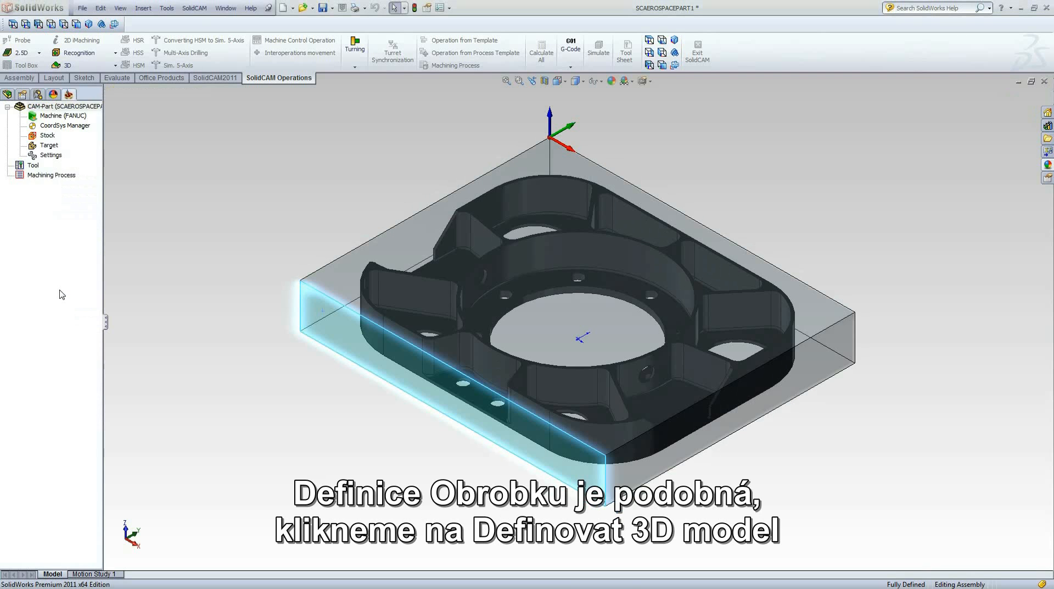
left_click(45, 170)
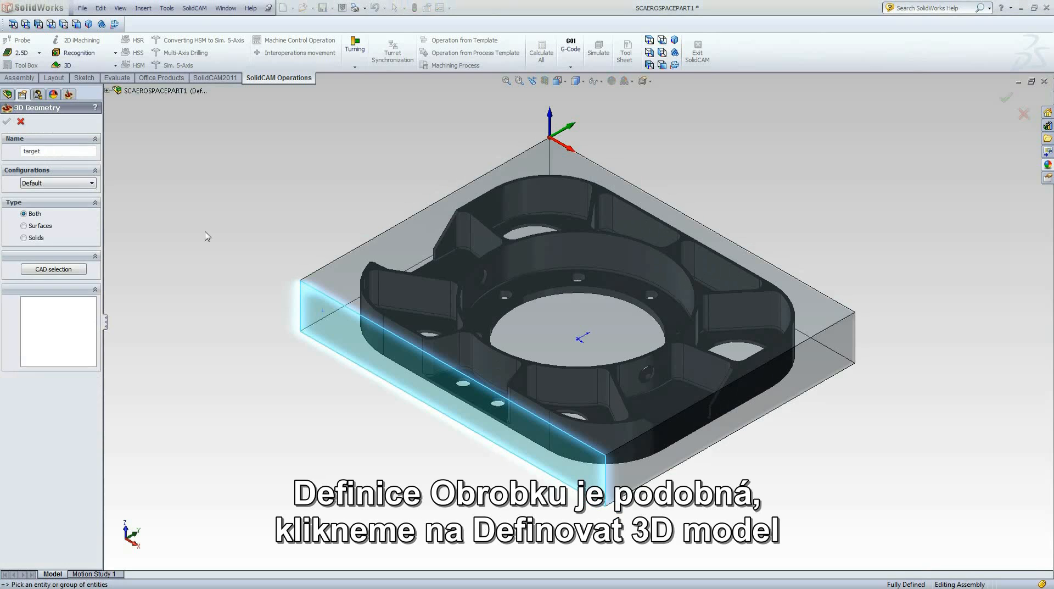
left_click(387, 286)
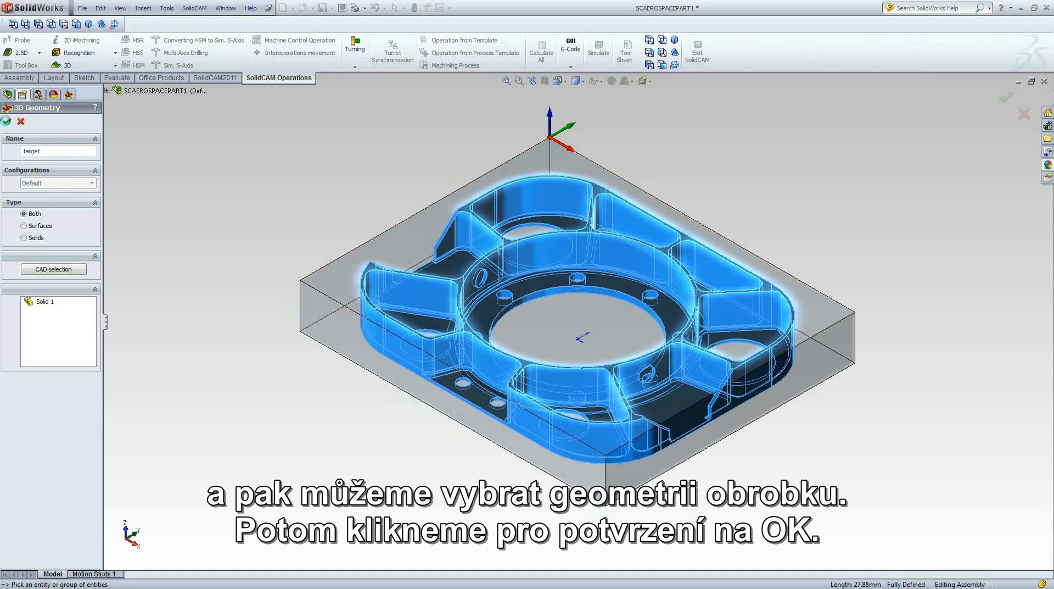
left_click(7, 122)
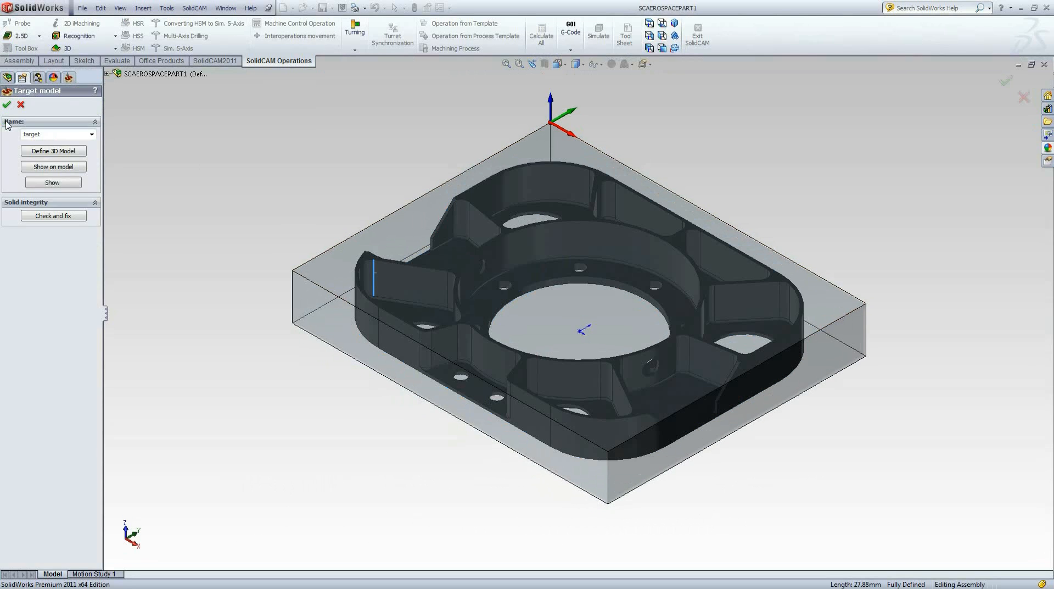
left_click(6, 104)
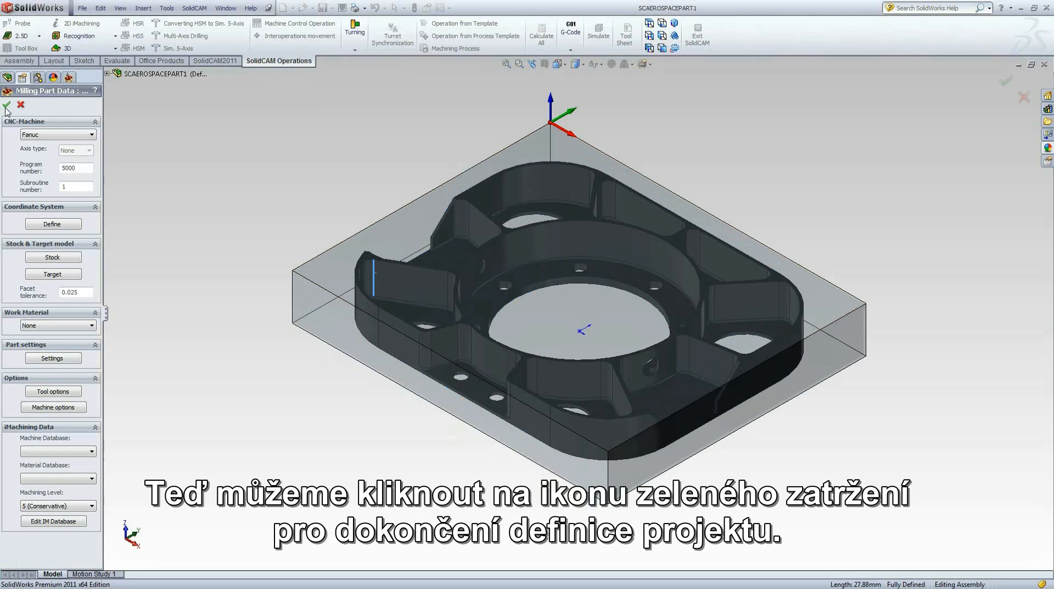
left_click(6, 104)
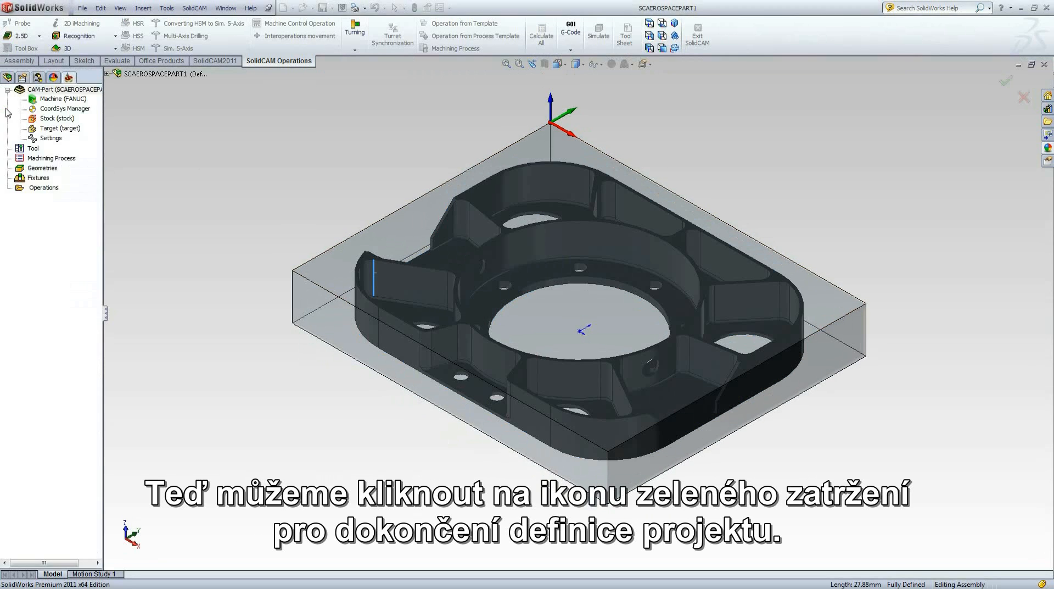
Step: Change the viewport scene to Warm Kitchen
left_click(626, 64)
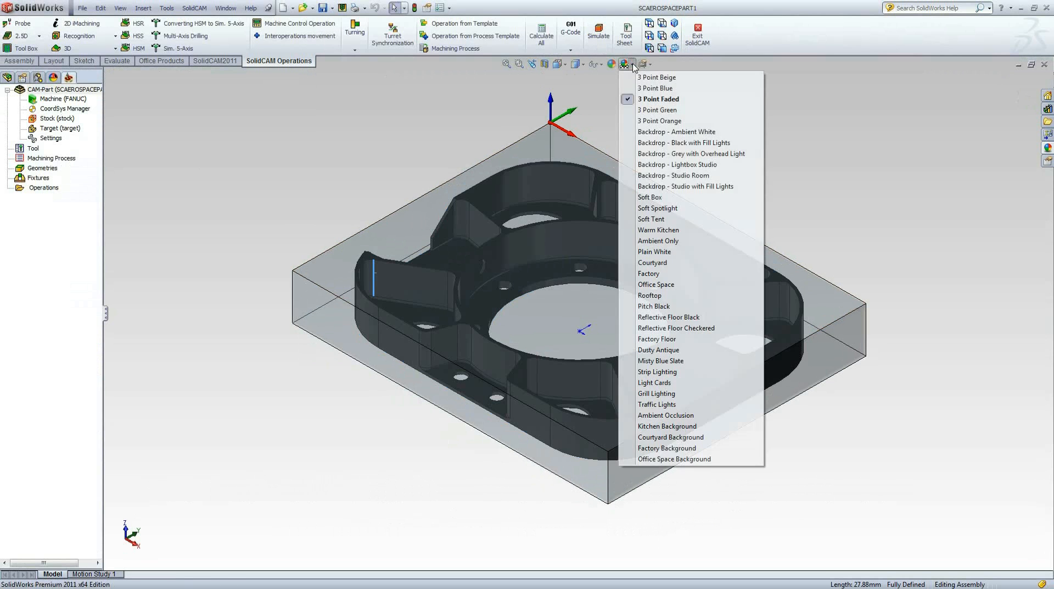
left_click(681, 230)
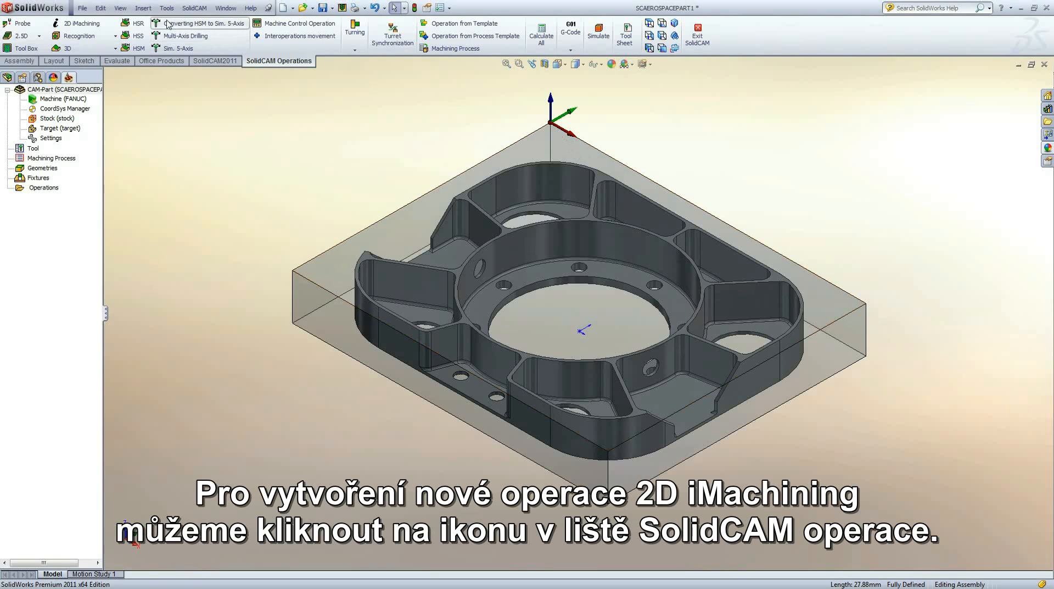
Step: Start a 2D iMachining operation and add a machine named Fanuc to the machine database
left_click(82, 23)
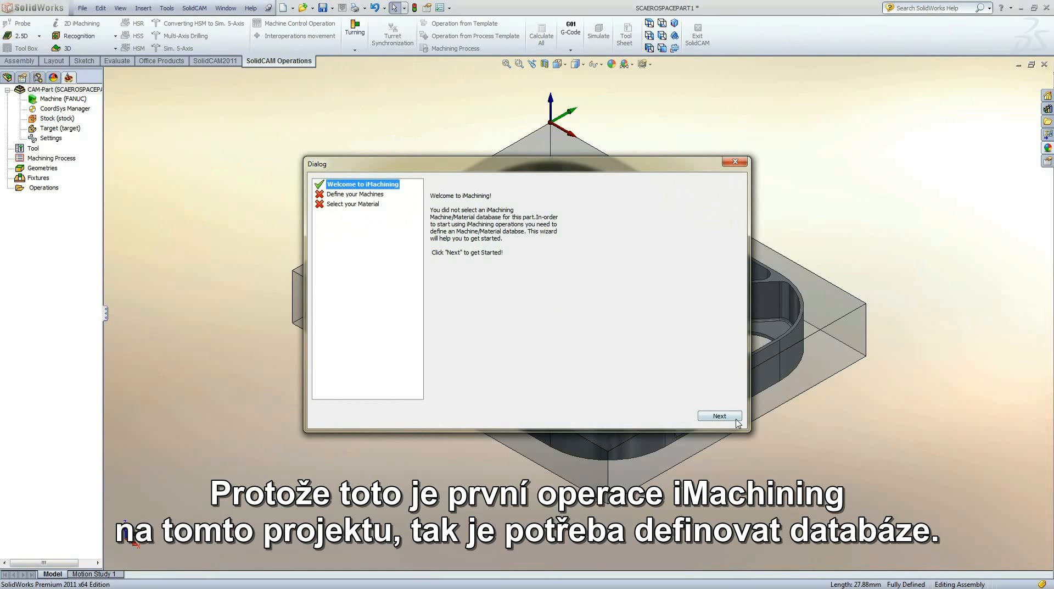
left_click(736, 421)
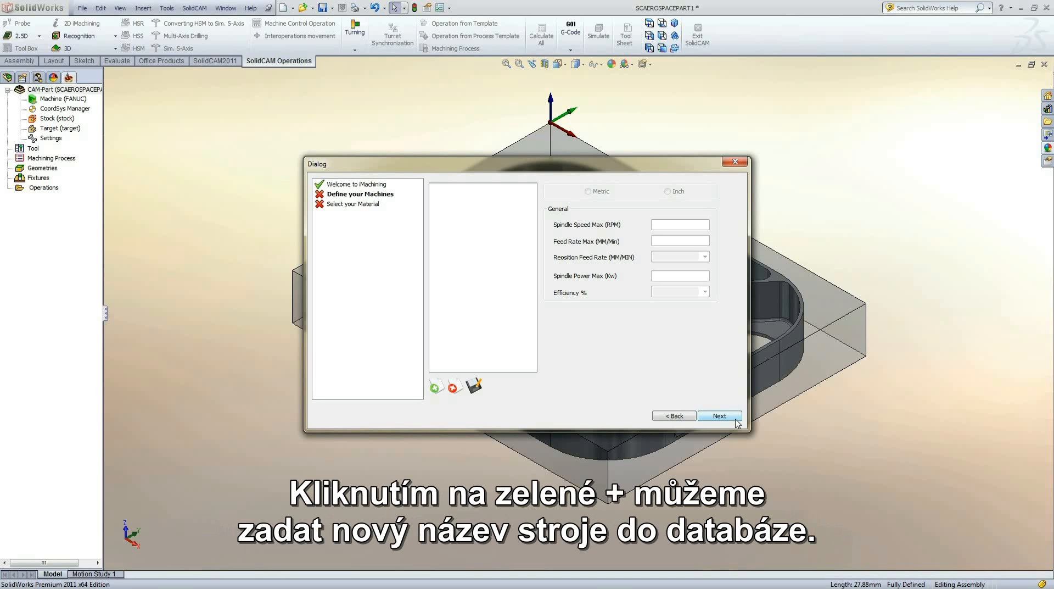
left_click(435, 387)
type("Fanuc")
key("Return")
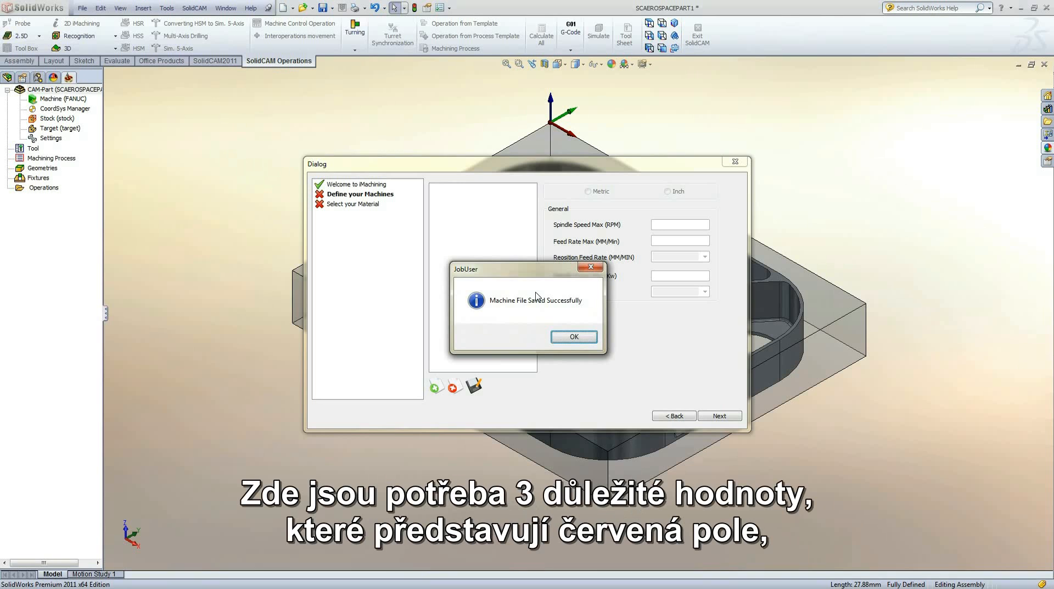
left_click(574, 336)
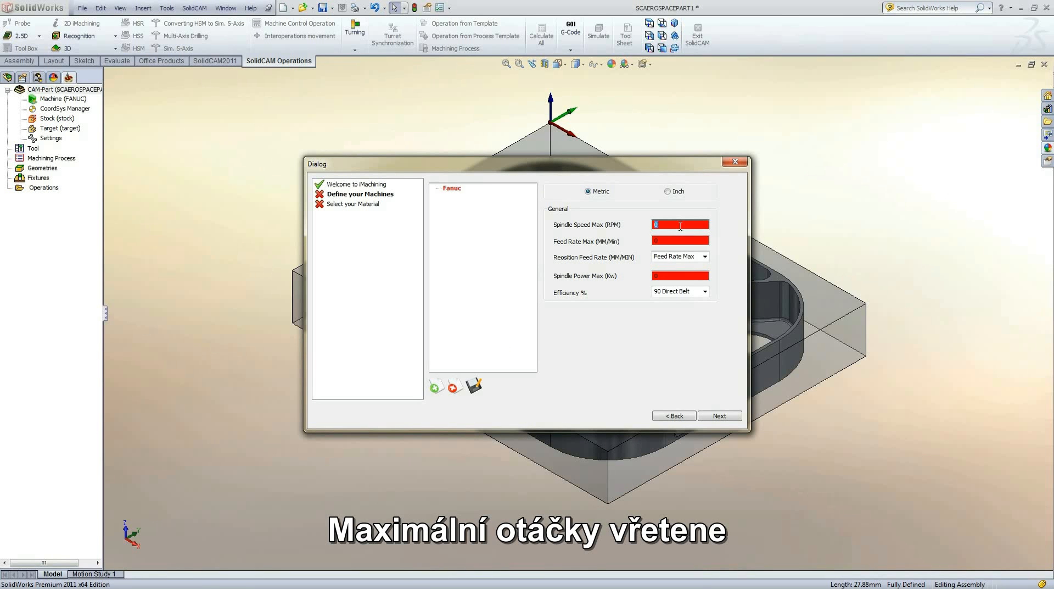
Step: Set the Fanuc machine's maximum spindle speed to 10000 RPM and enter its maximum feed rate and spindle power
type("10000")
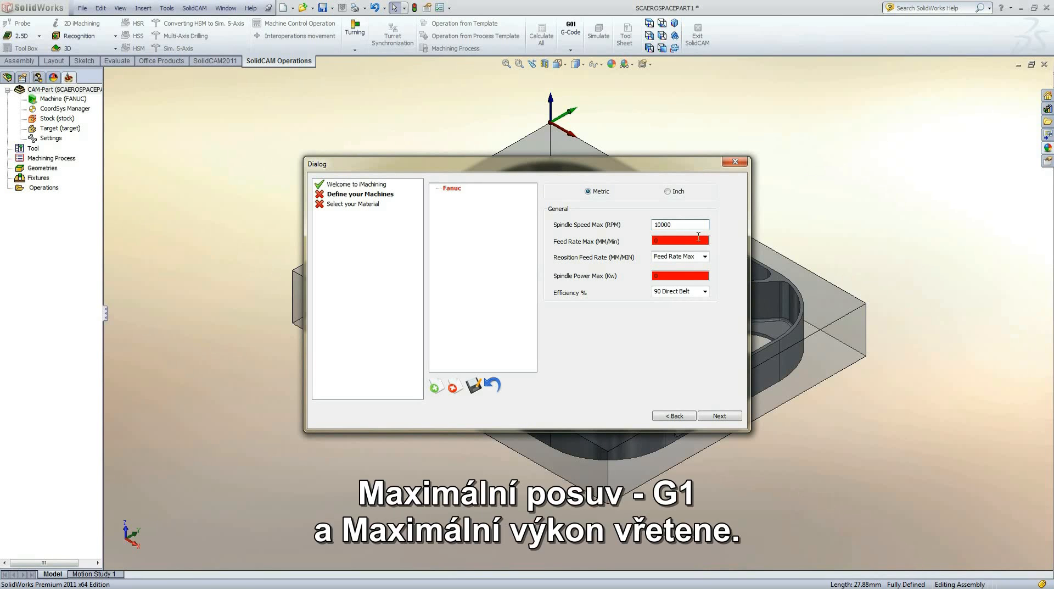
key("Tab")
type("1")
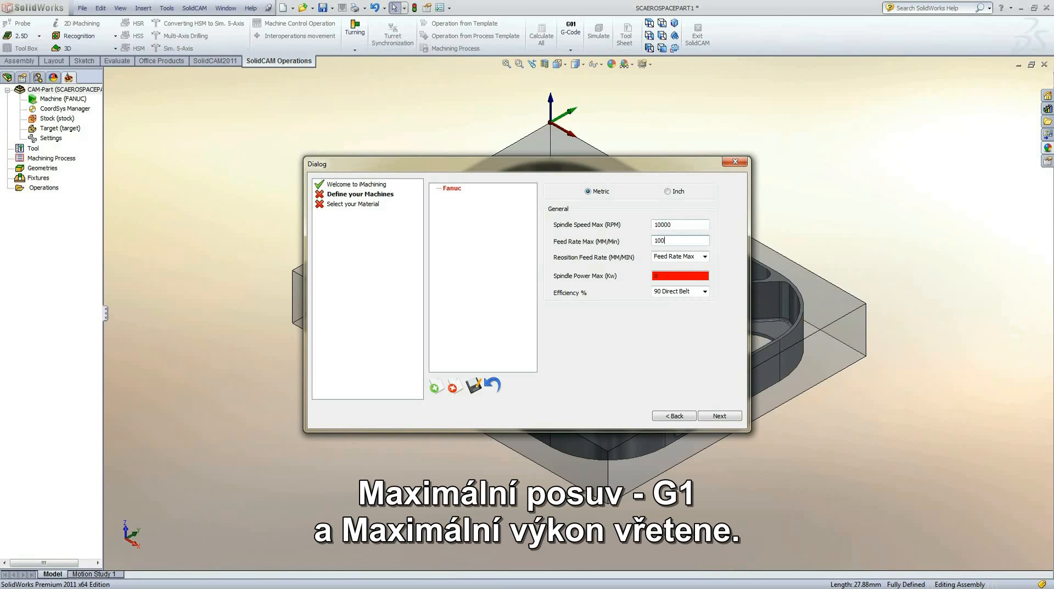
double_click(689, 275)
type("1")
Step: Choose Aluminum_120BHN-69HRB as the work material and finish the iMachining database setup
left_click(712, 416)
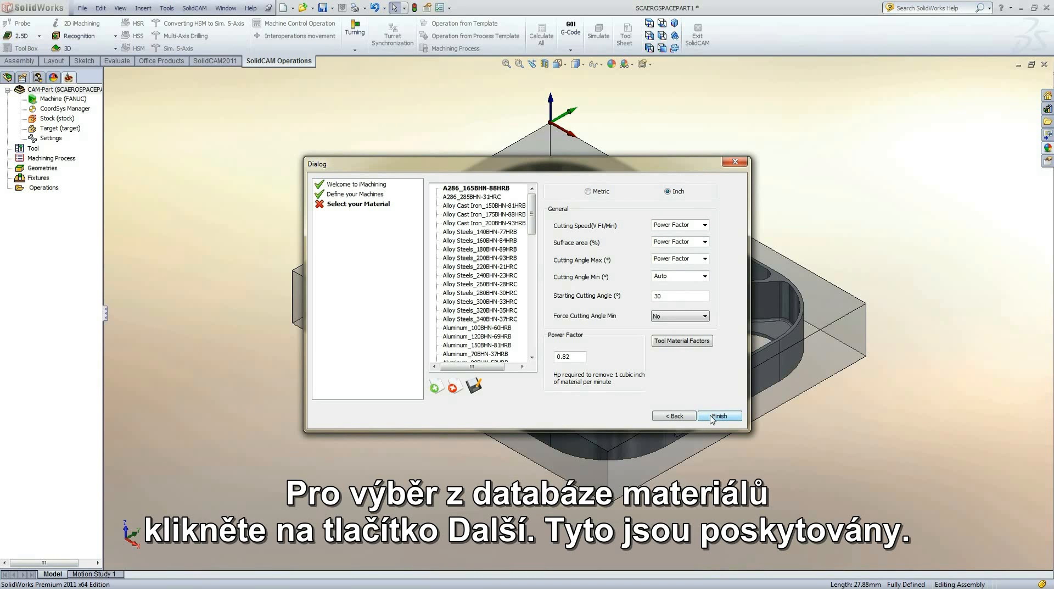
left_click(490, 341)
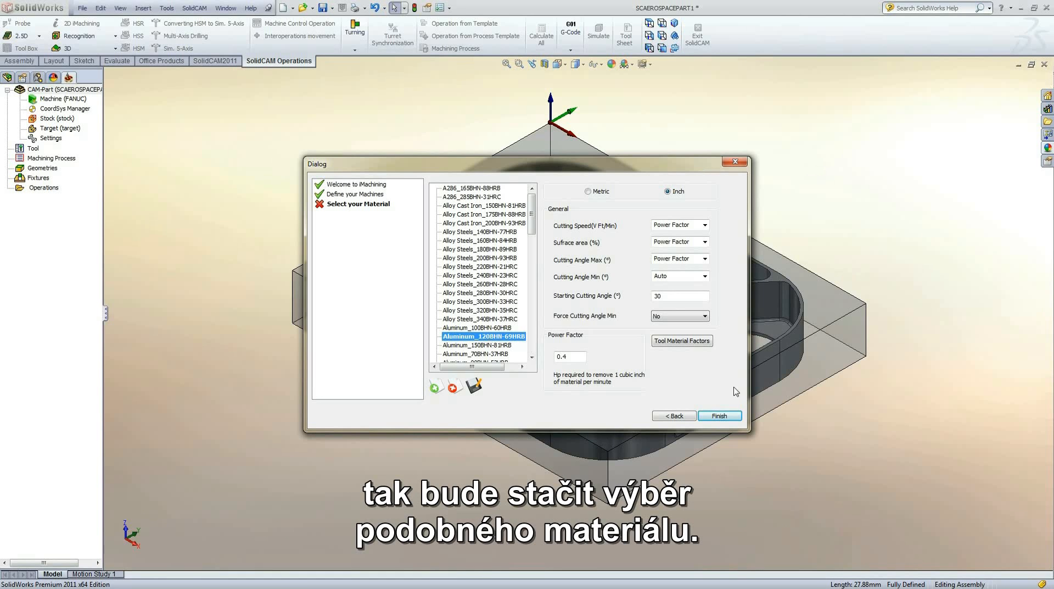
left_click(723, 416)
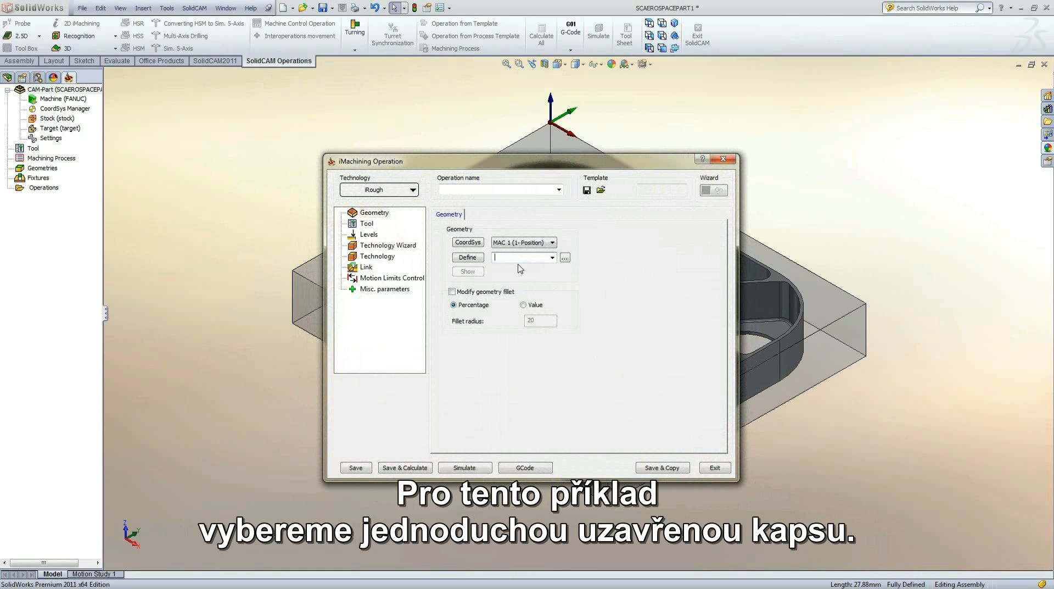
Step: Define the operation's geometry as a closed chain around the triangular corner pocket's floor edge using Auto-constant Z
left_click(466, 258)
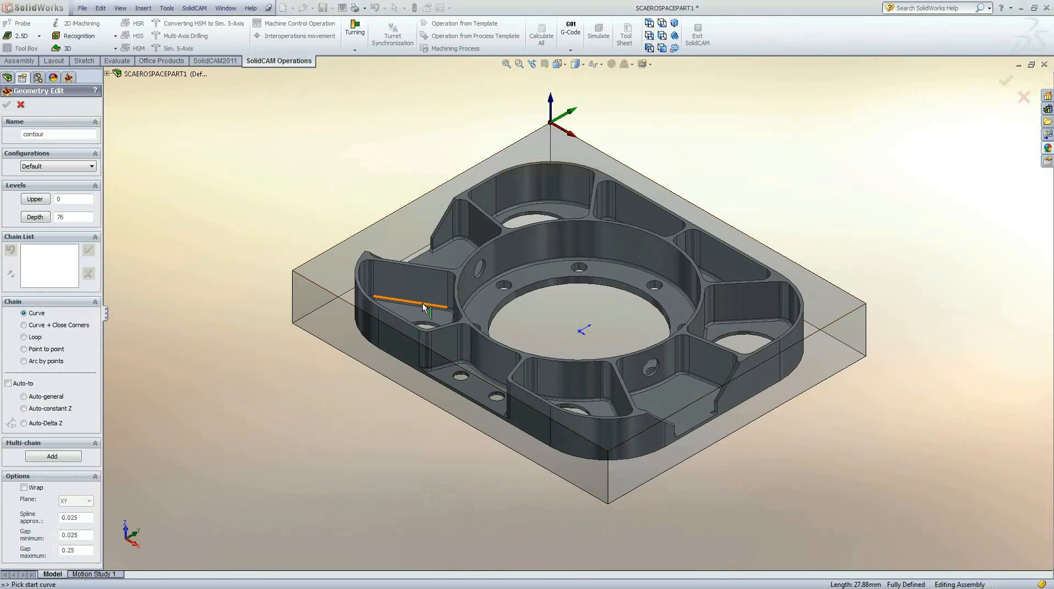
left_click(424, 306)
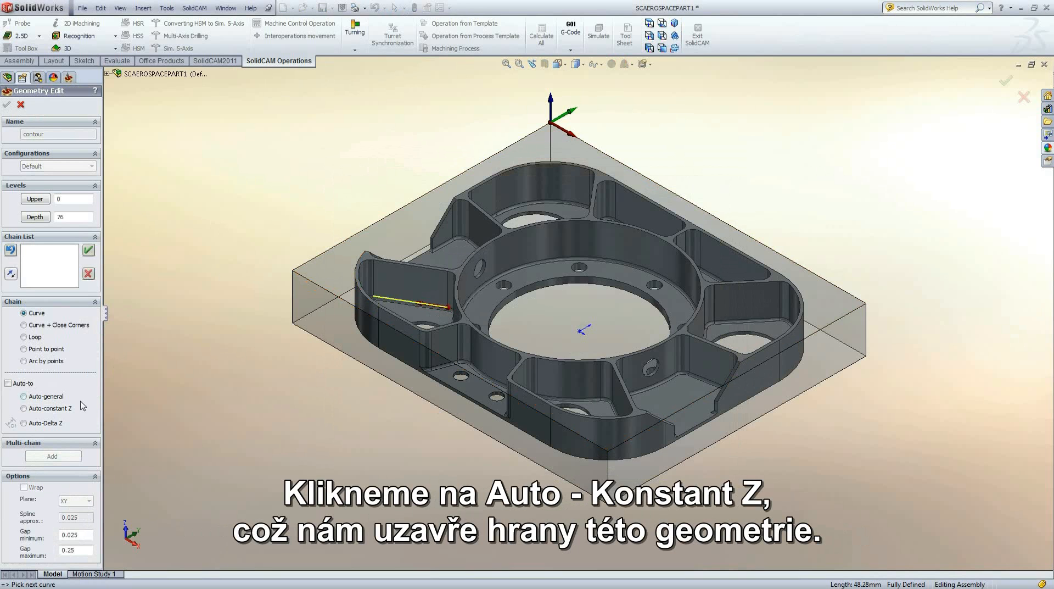
left_click(55, 408)
left_click(22, 42)
left_click(7, 104)
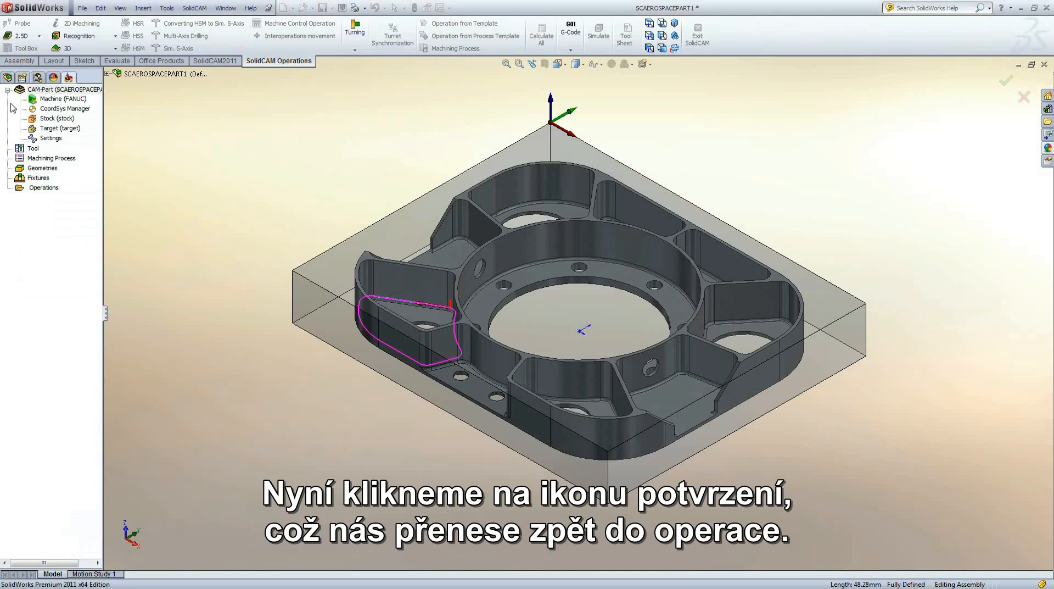
Step: Add an end mill with a 12 mm diameter and 4 flutes, and select it for the iMachining operation
left_click(377, 224)
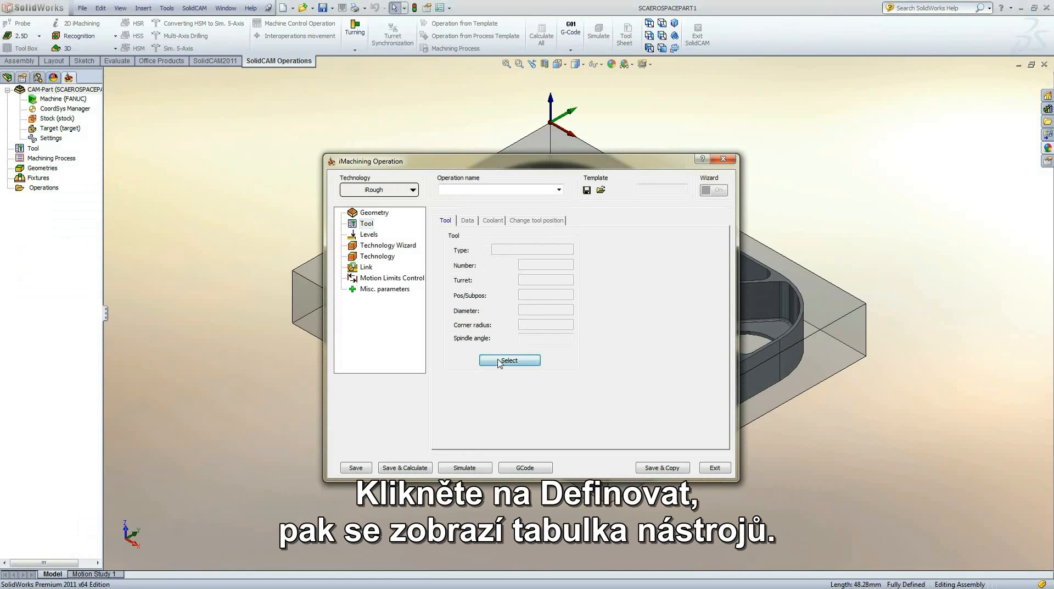
left_click(505, 360)
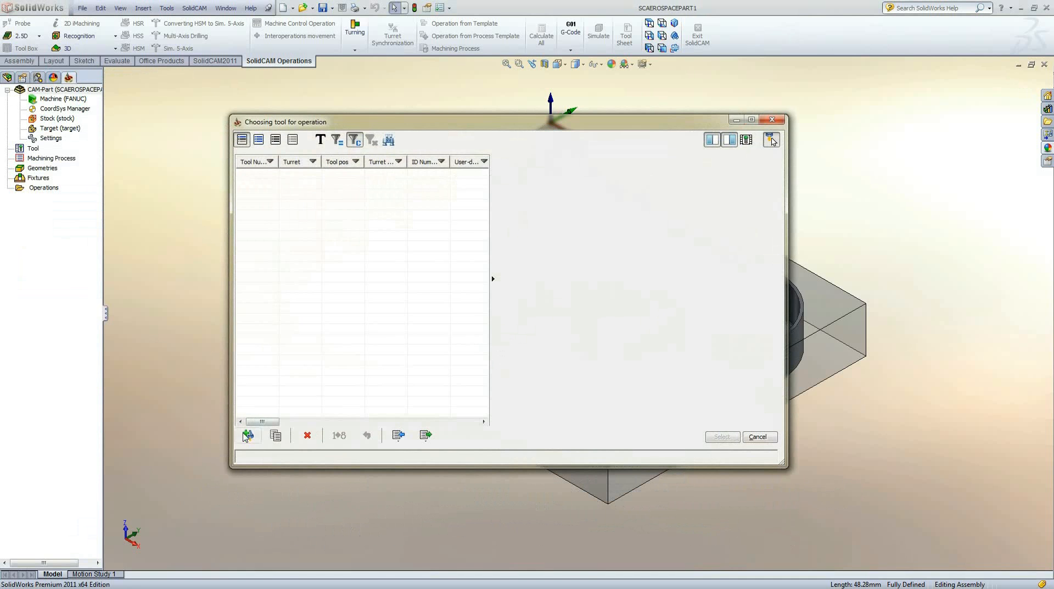
left_click(516, 189)
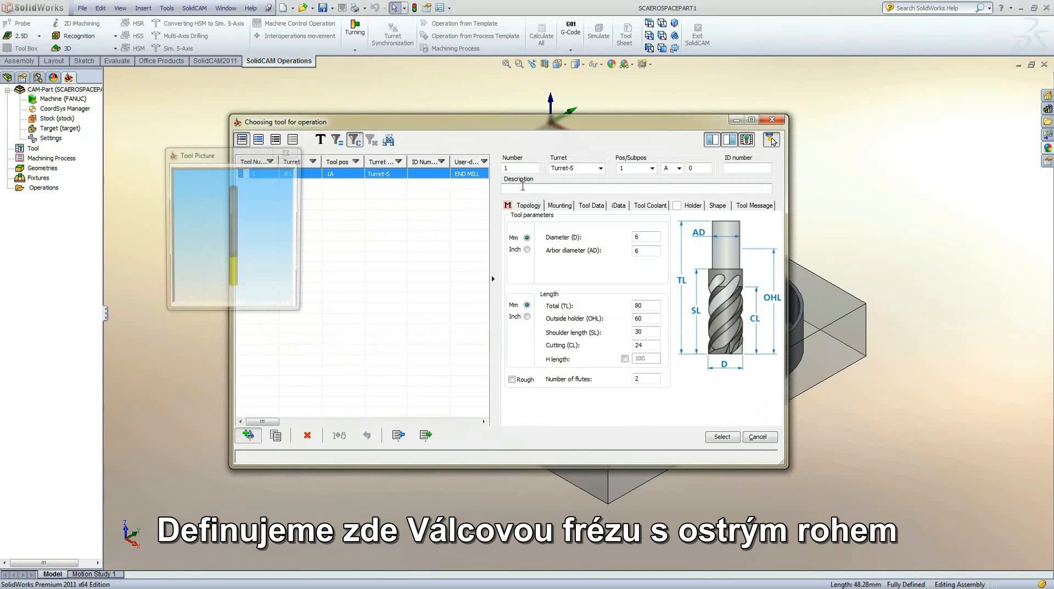
left_click(648, 237)
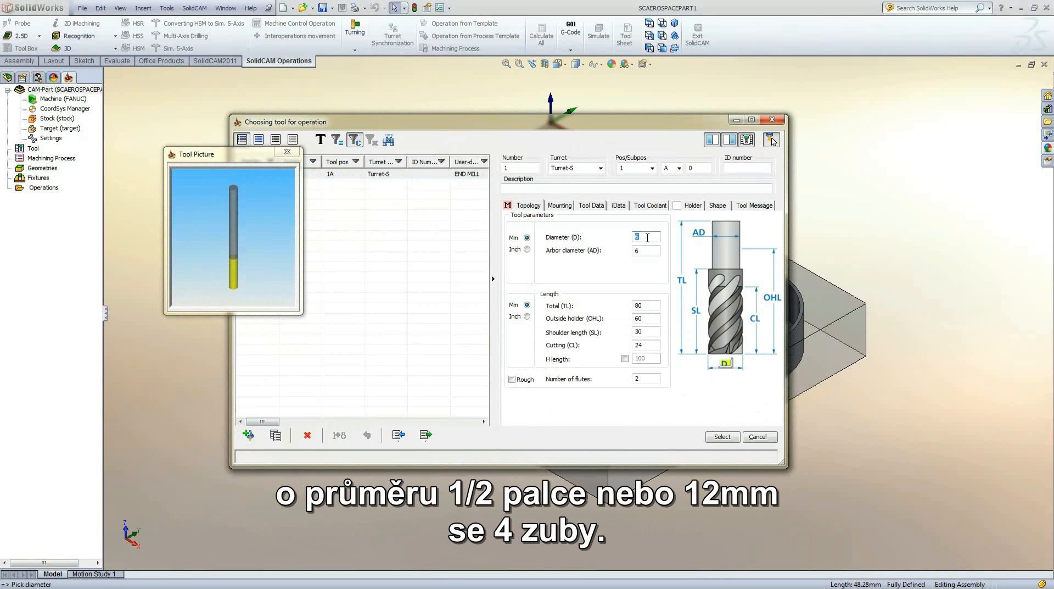
type("12")
left_click(653, 378)
type("4")
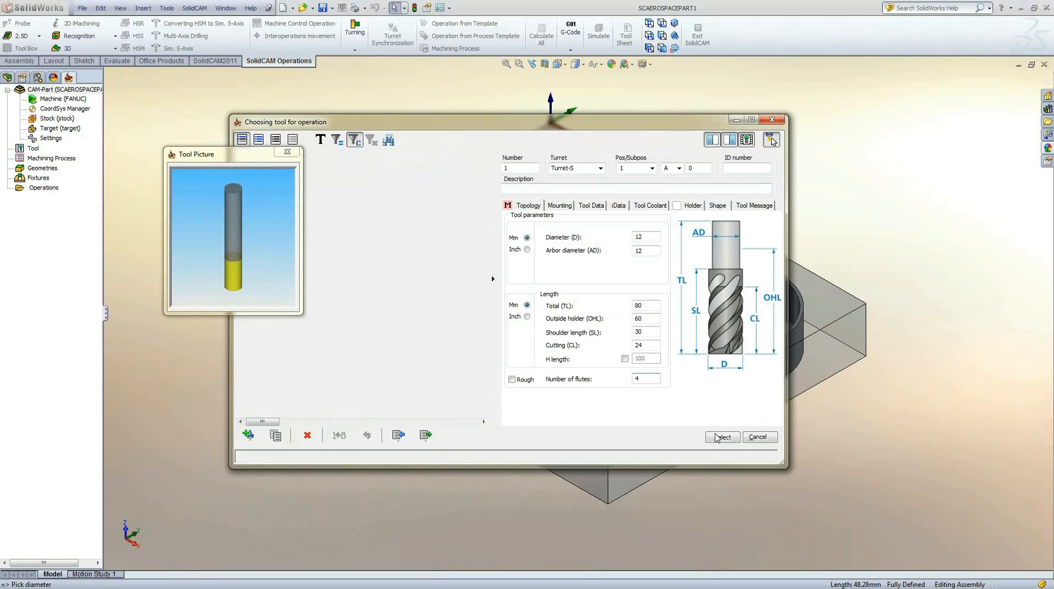
left_click(722, 437)
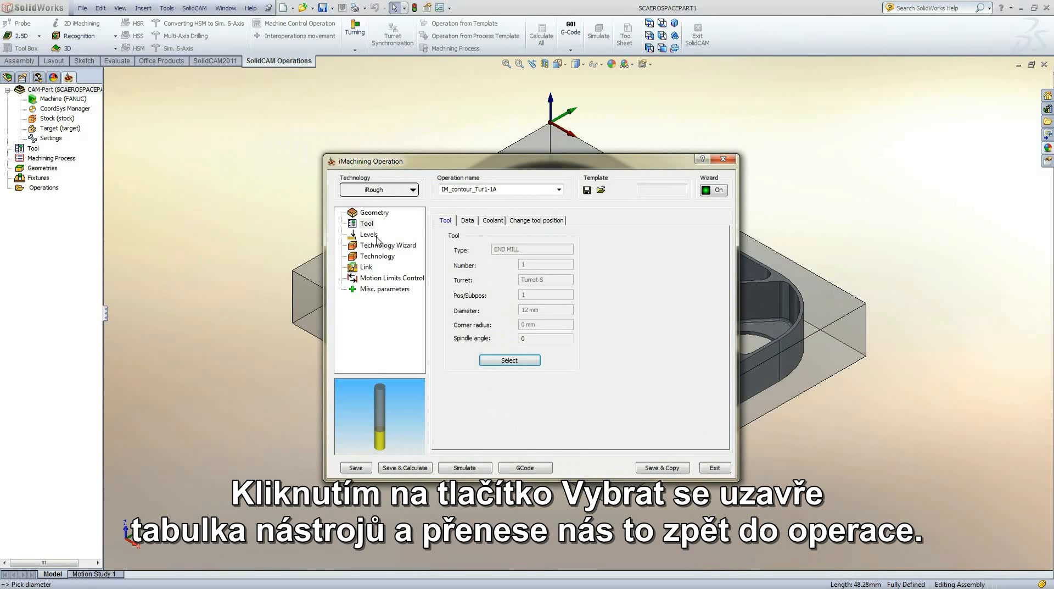
Step: Pick the upper level of -2.54 at the corner pocket's top edge and the 27.877 pocket depth at its floor, and save and calculate the operation
left_click(370, 235)
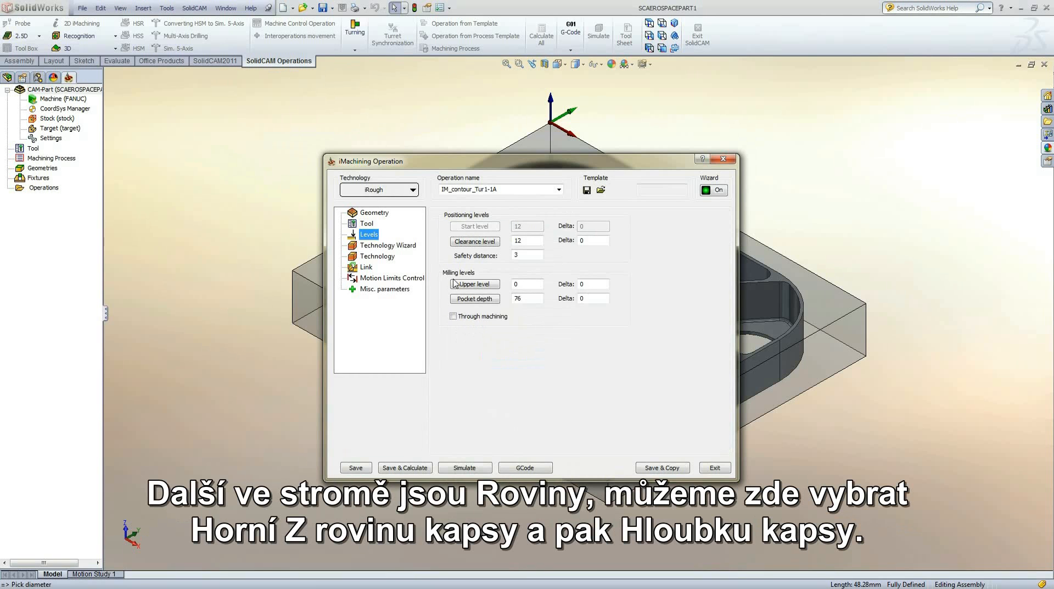
left_click(475, 284)
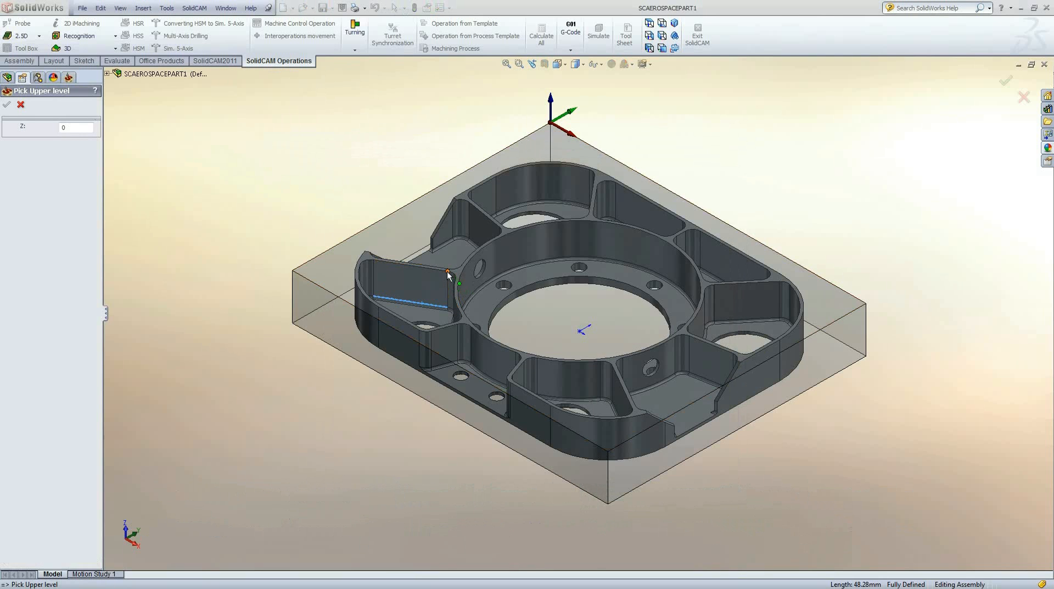
left_click(446, 277)
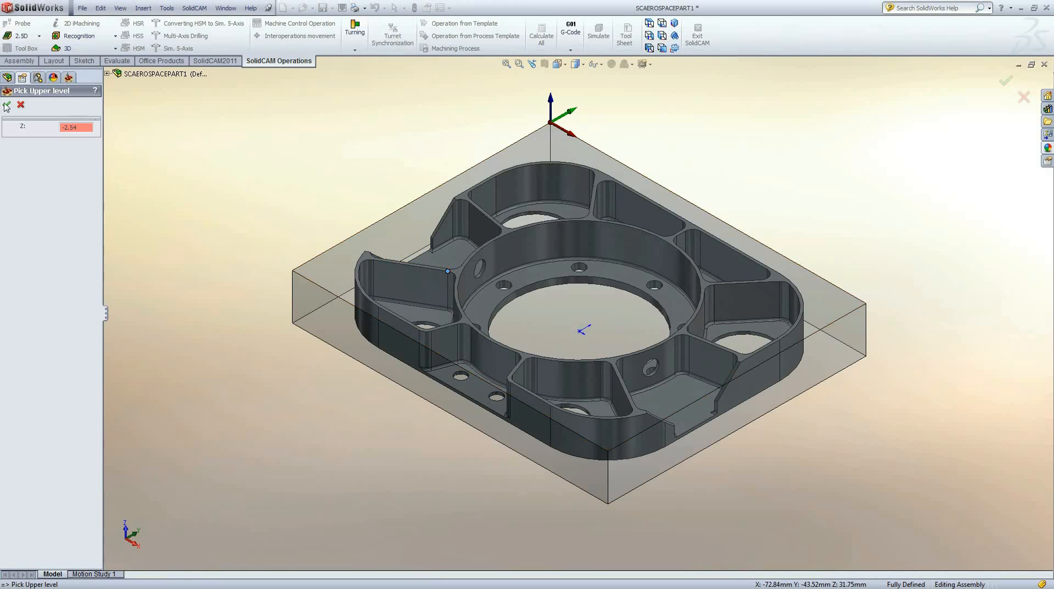
left_click(5, 104)
left_click(473, 300)
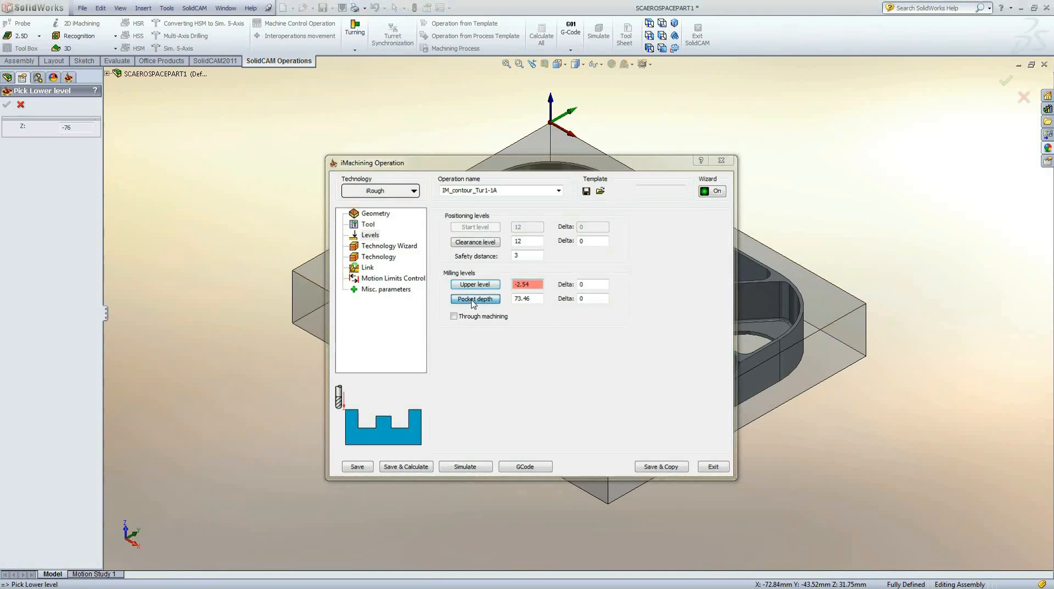
left_click(448, 311)
left_click(6, 104)
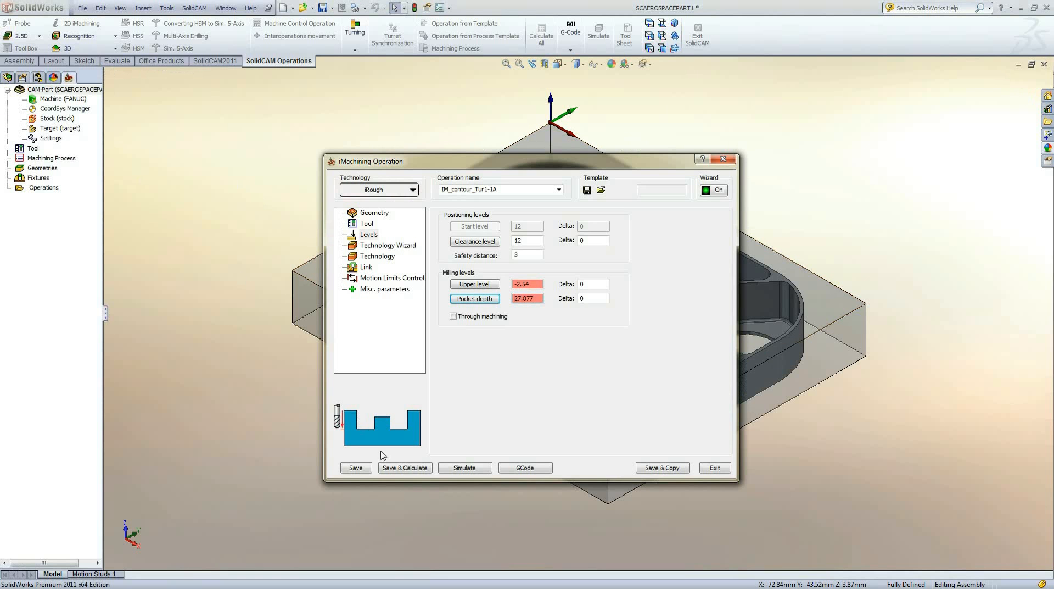
left_click(405, 467)
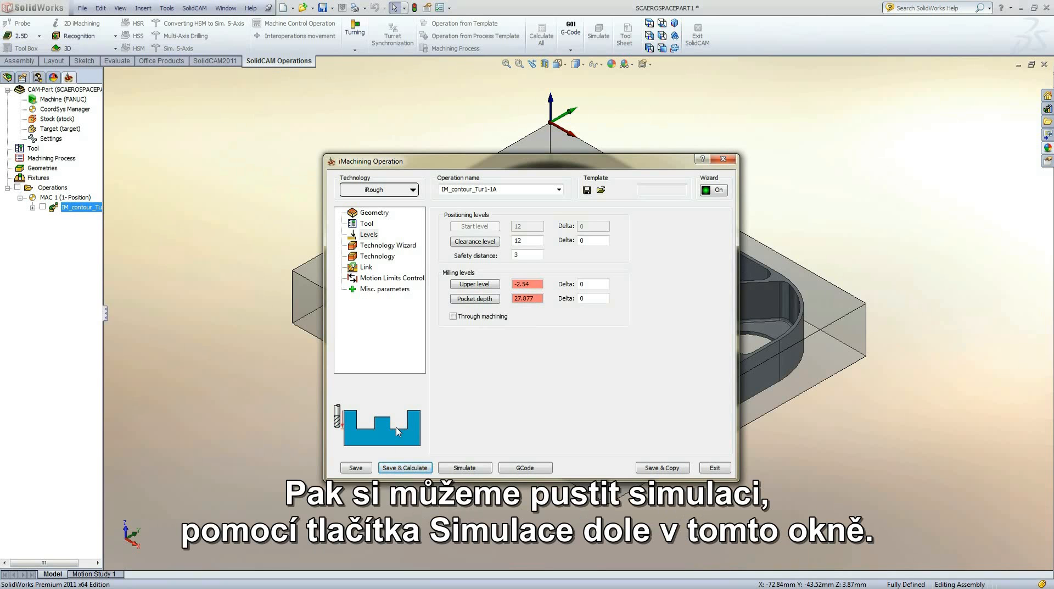
Step: Simulate the operation in Host CAD mode and examine the wireframe toolpath up close in the triangular corner pocket
left_click(465, 467)
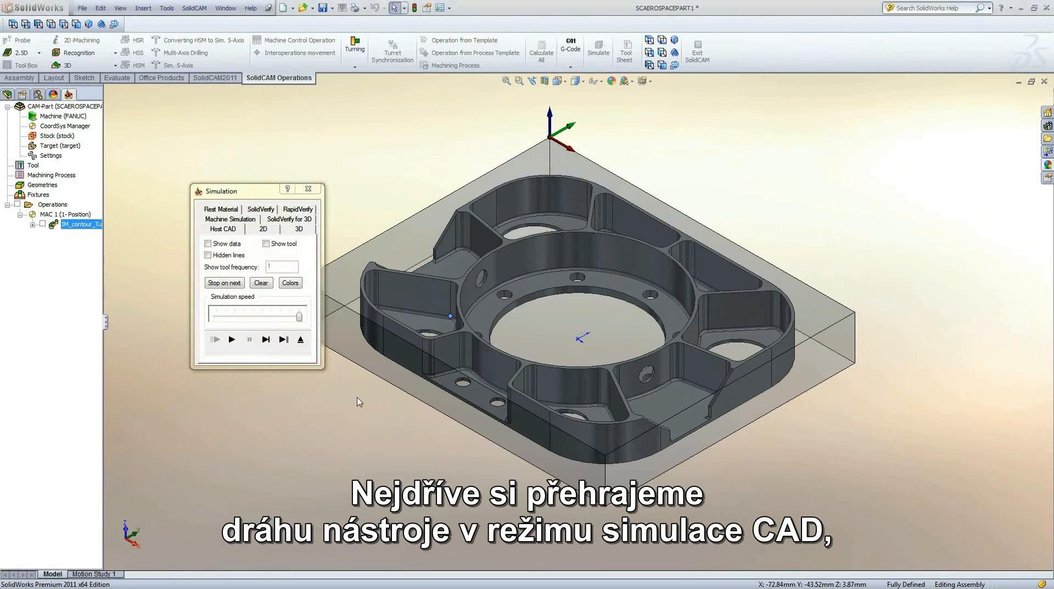
left_click(231, 339)
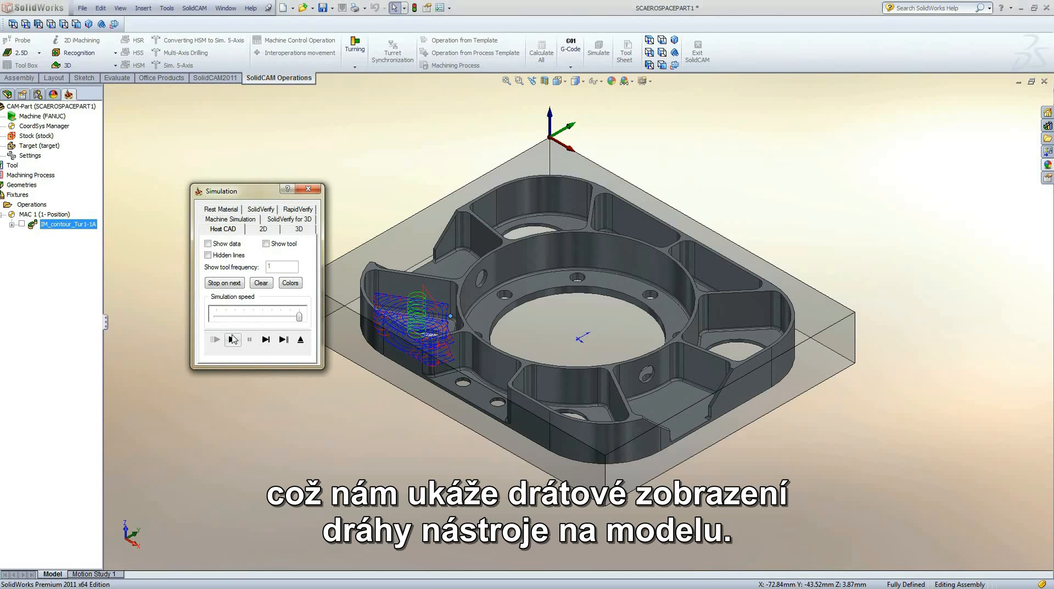
middle_click_drag(431, 330, 579, 324, "ctrl")
middle_click_drag(573, 359, 565, 315, "ctrl")
middle_click_drag(566, 319, 559, 304, "shift")
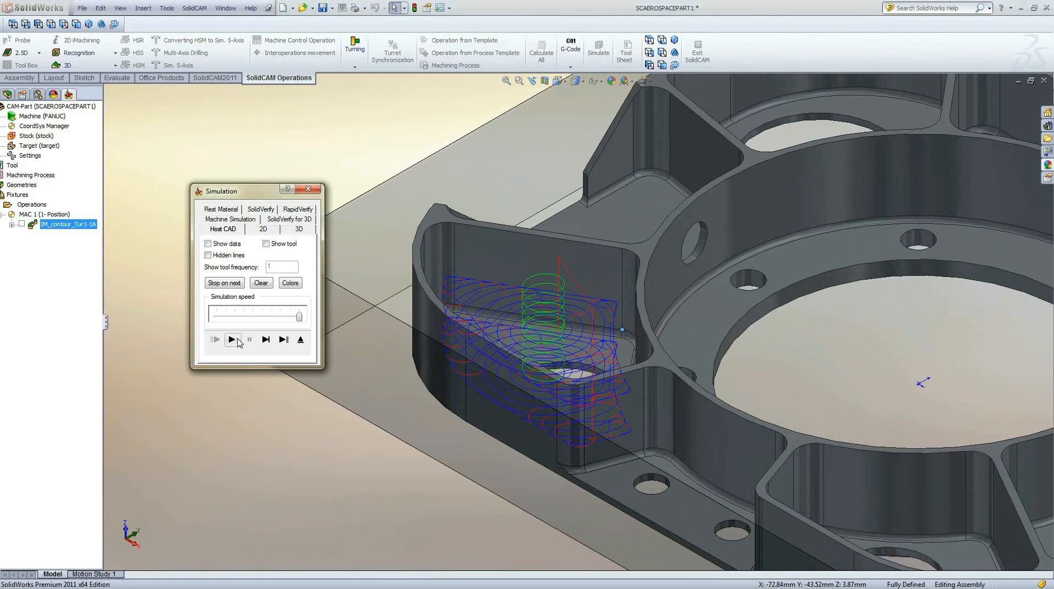
Step: Play the SolidVerify simulation of the pocket roughing operation on the solid stock
left_click(261, 210)
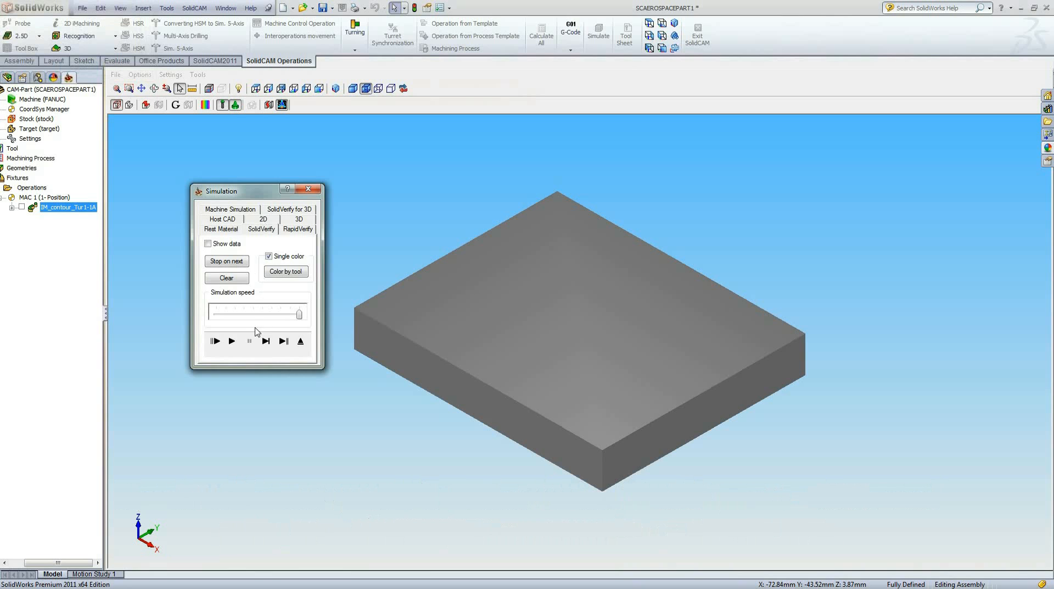
left_click(240, 340)
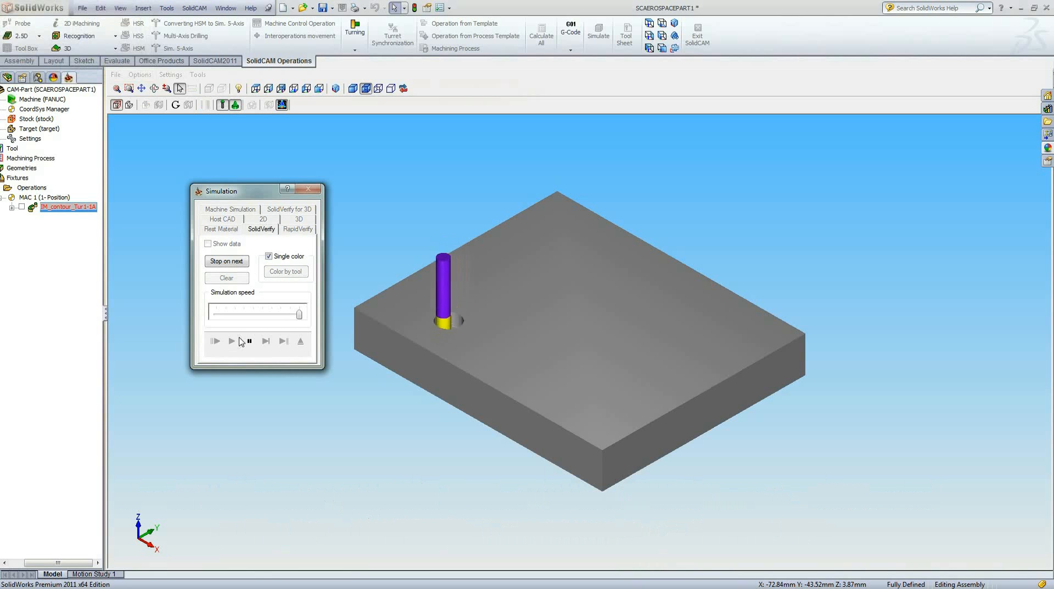